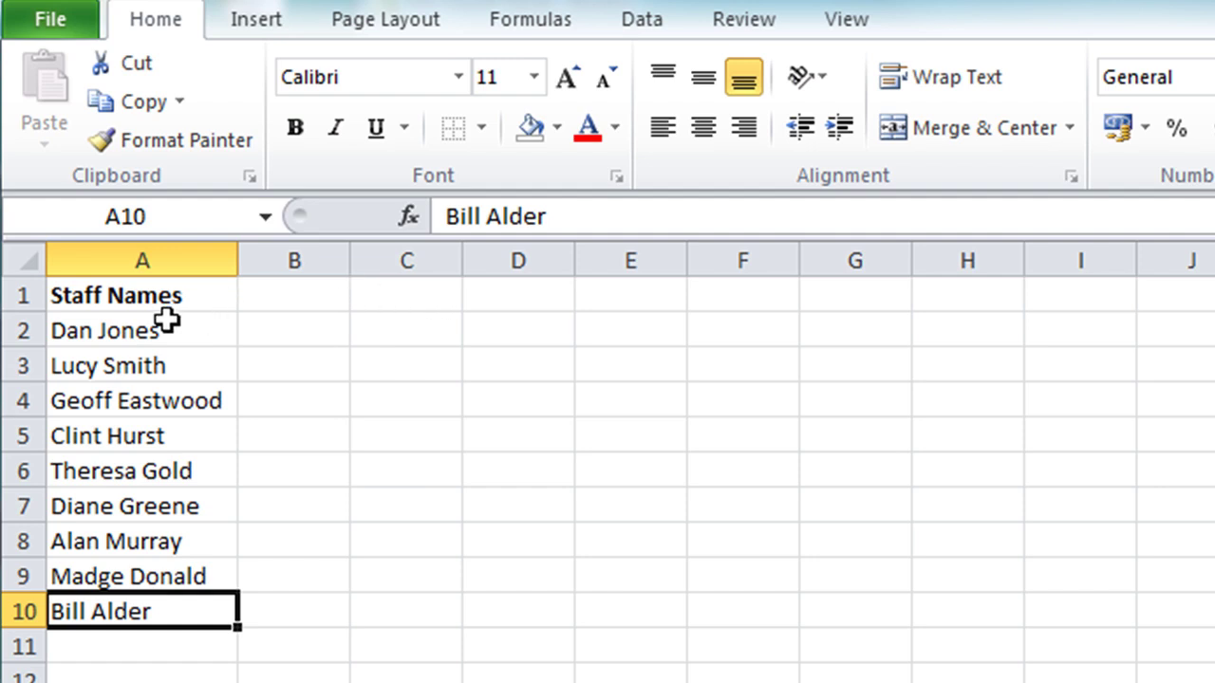
# Select the nine staff names in A2:A10 and launch Text to Columns from the Data tab.
pyautogui.moveTo(167, 320); pyautogui.dragTo(111, 608)
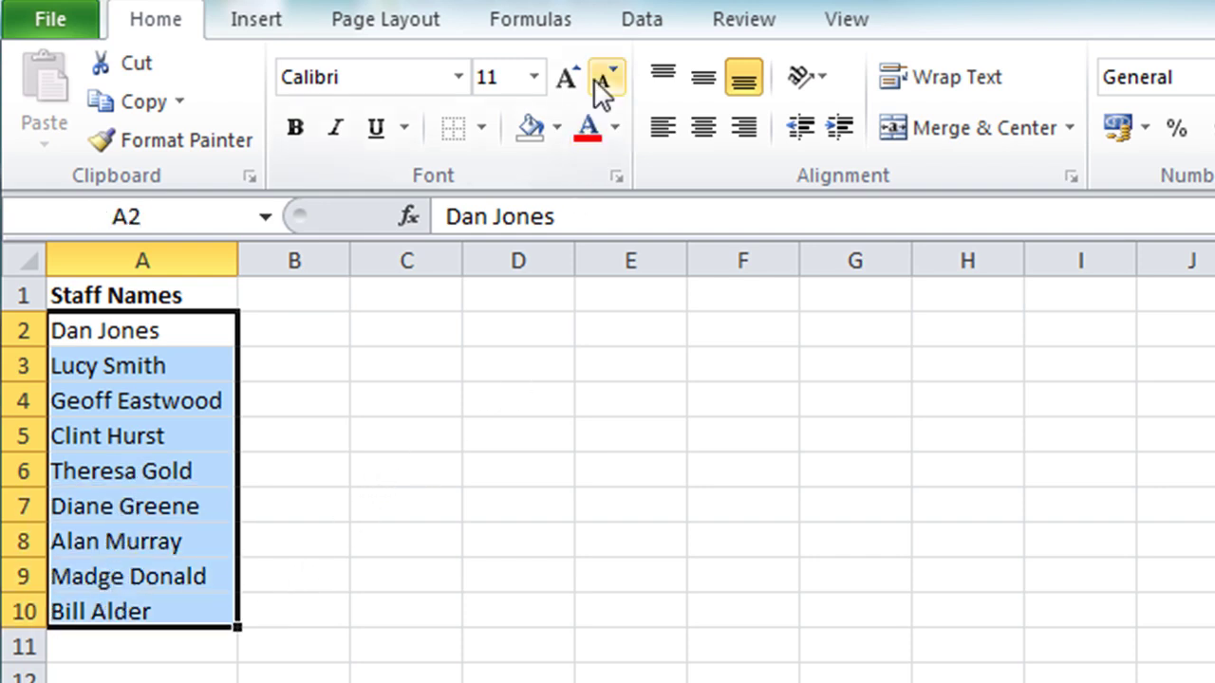
pyautogui.click(636, 17)
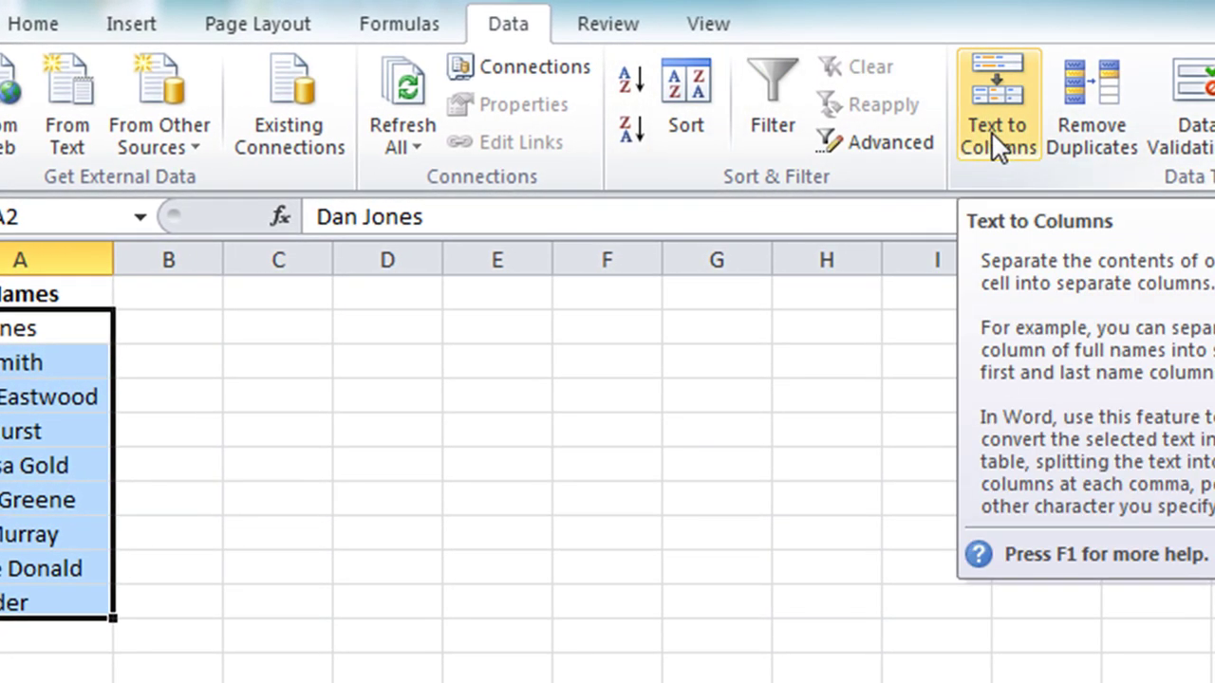
pyautogui.click(991, 131)
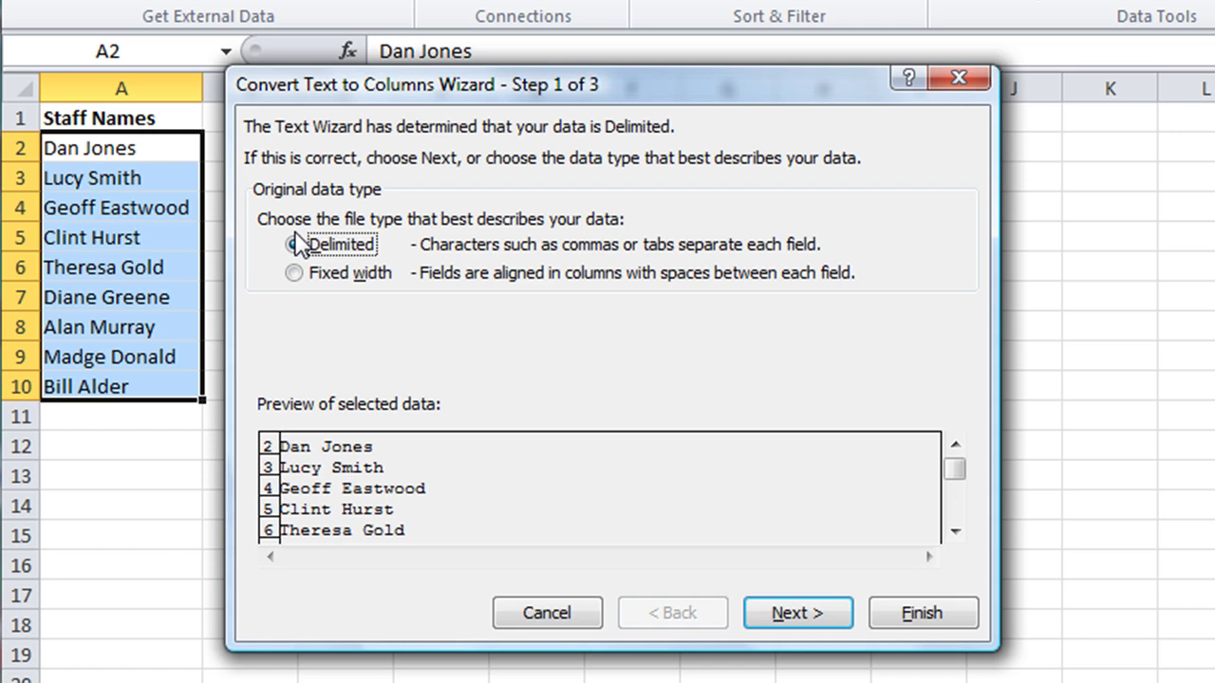
# Split the names as Delimited on Space, putting first names in A and surnames in B.
pyautogui.click(794, 614)
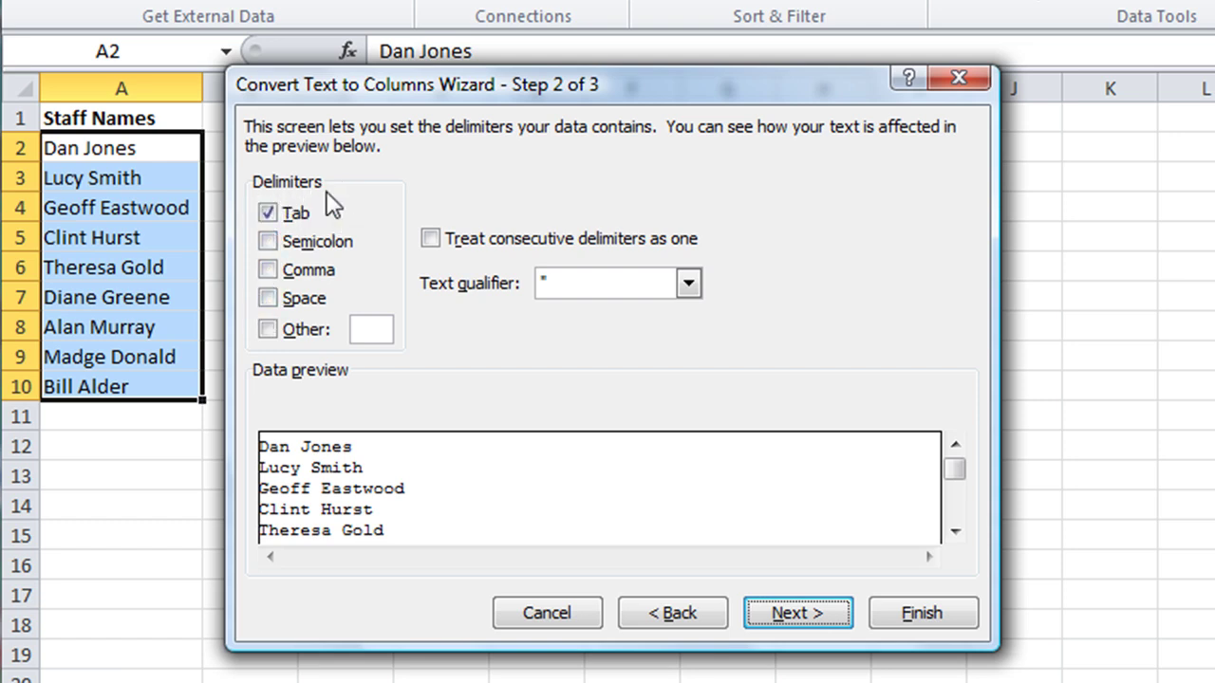
pyautogui.click(272, 302)
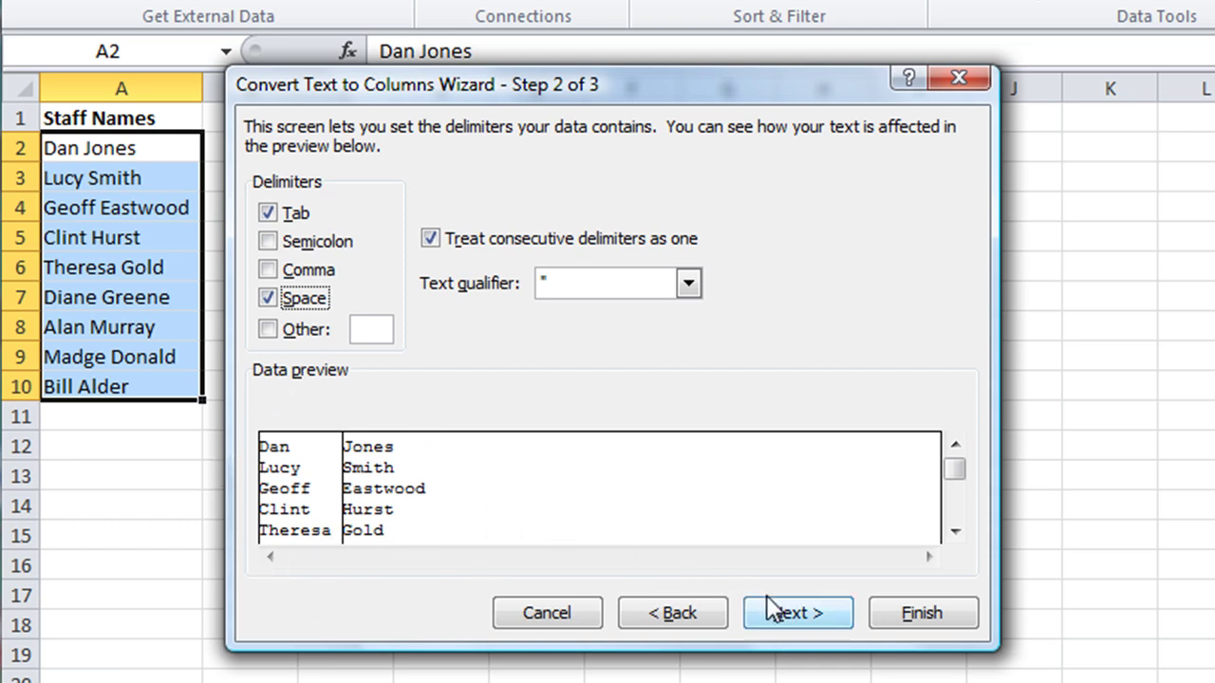
pyautogui.click(785, 612)
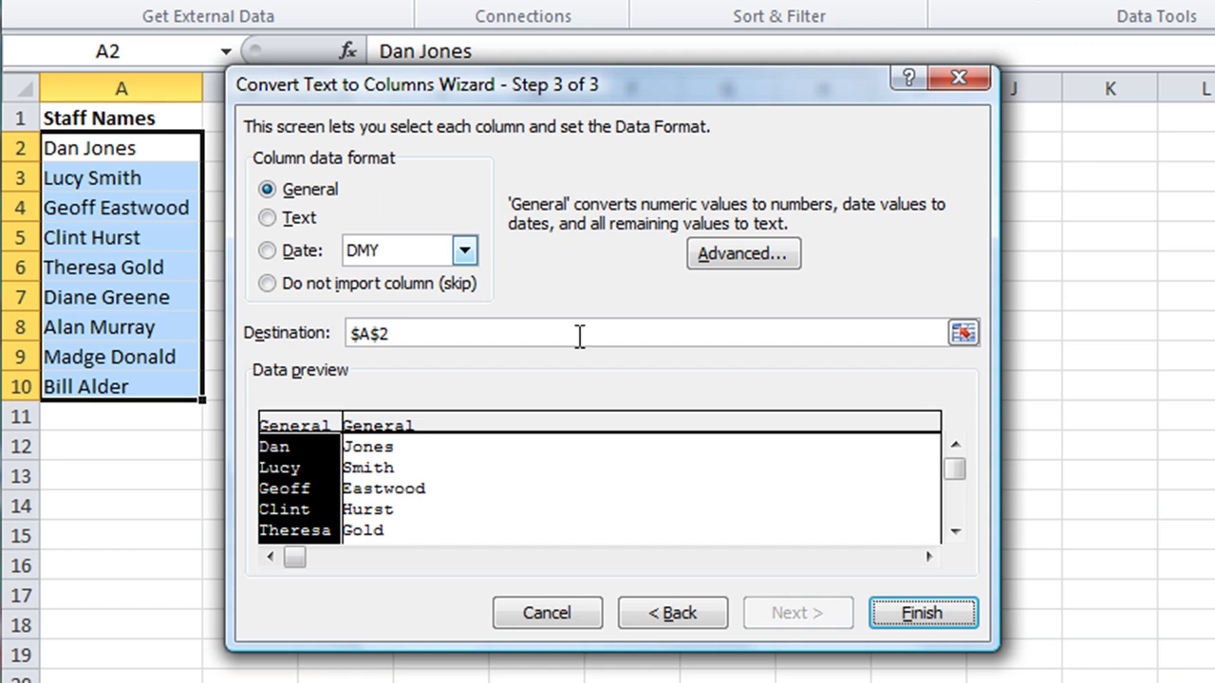
pyautogui.click(920, 613)
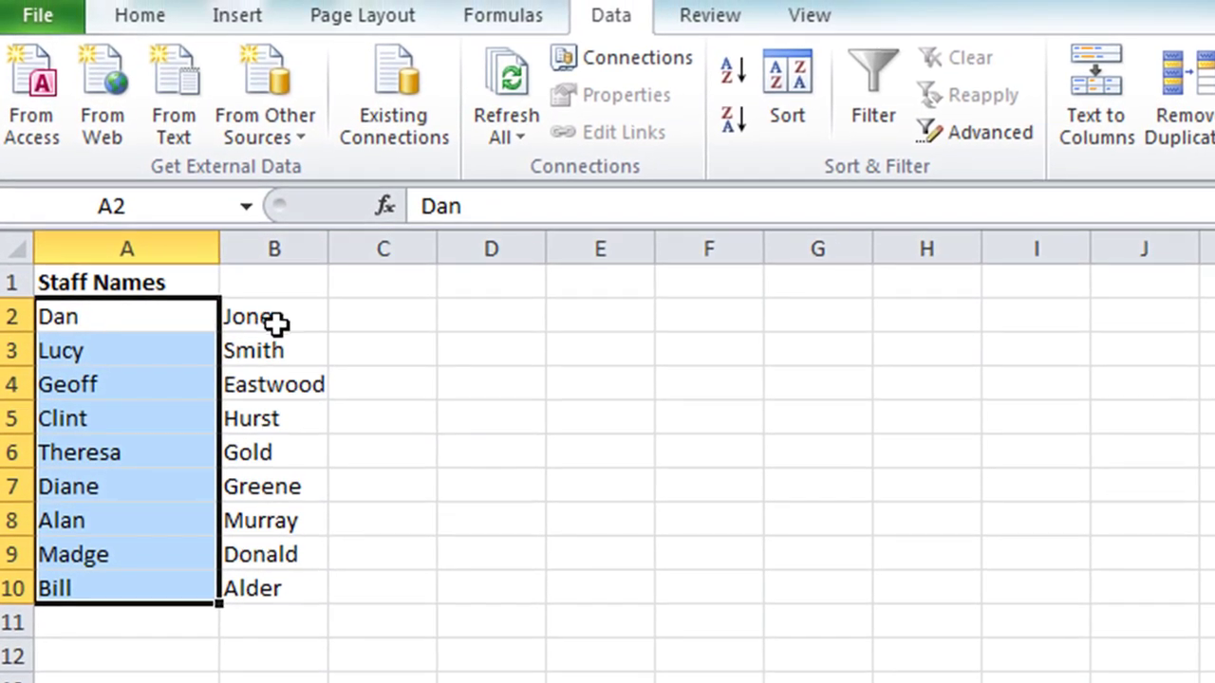
# Enter headers 'Full Name', '1st Name' and 'Last Name' in A1, B1 and C1.
pyautogui.click(373, 324)
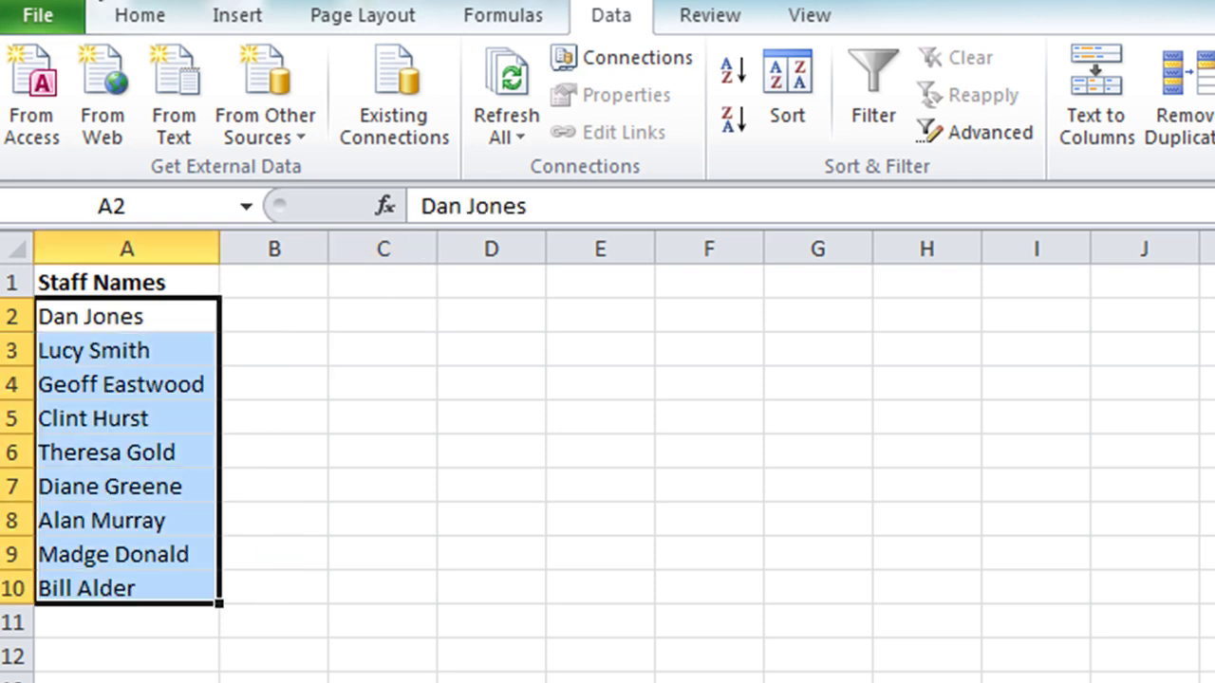
pyautogui.click(152, 283)
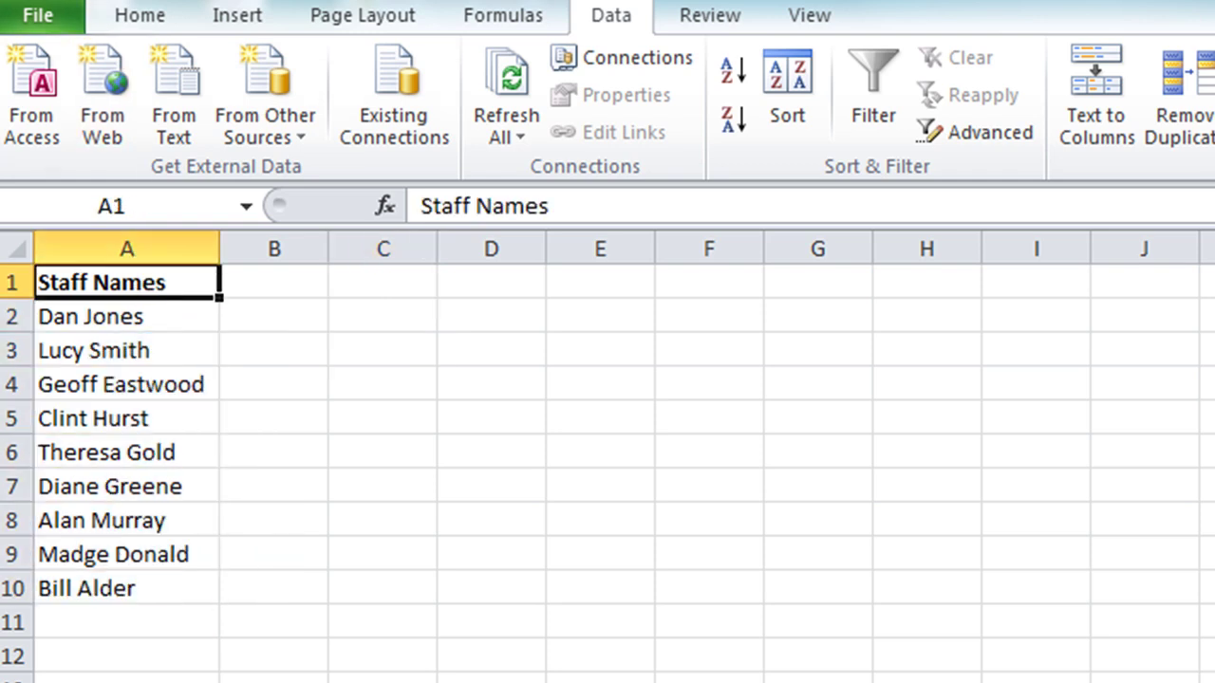
pyautogui.write('F')
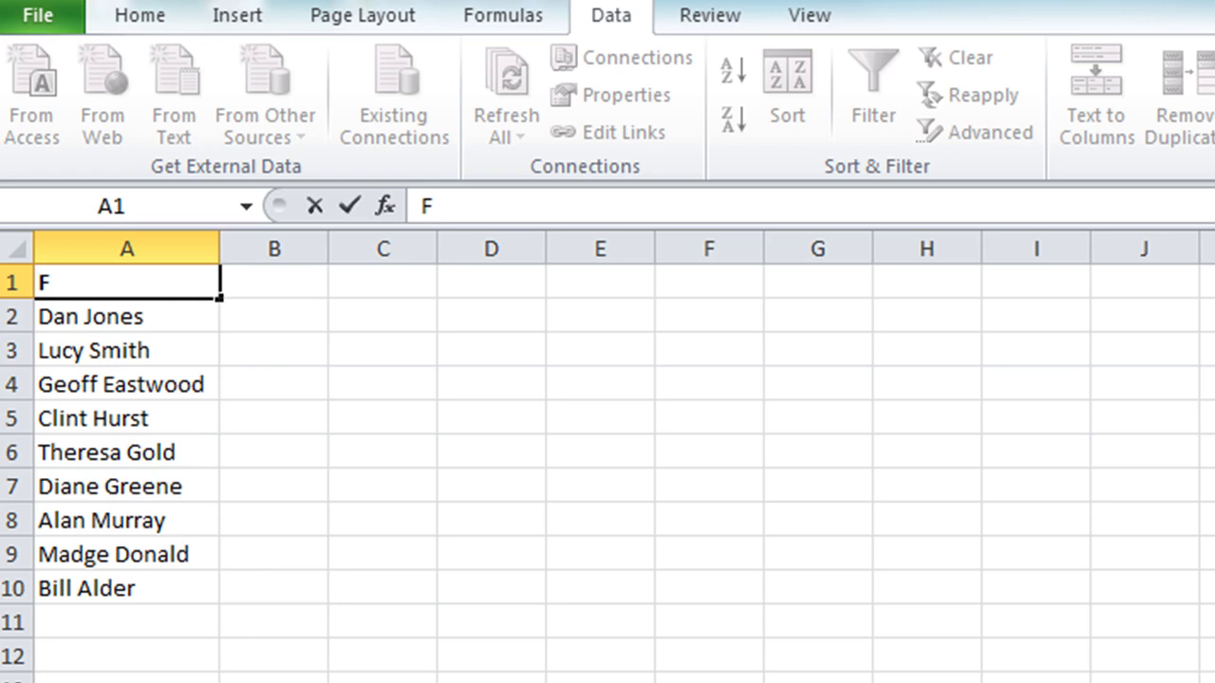
pyautogui.write('ull')
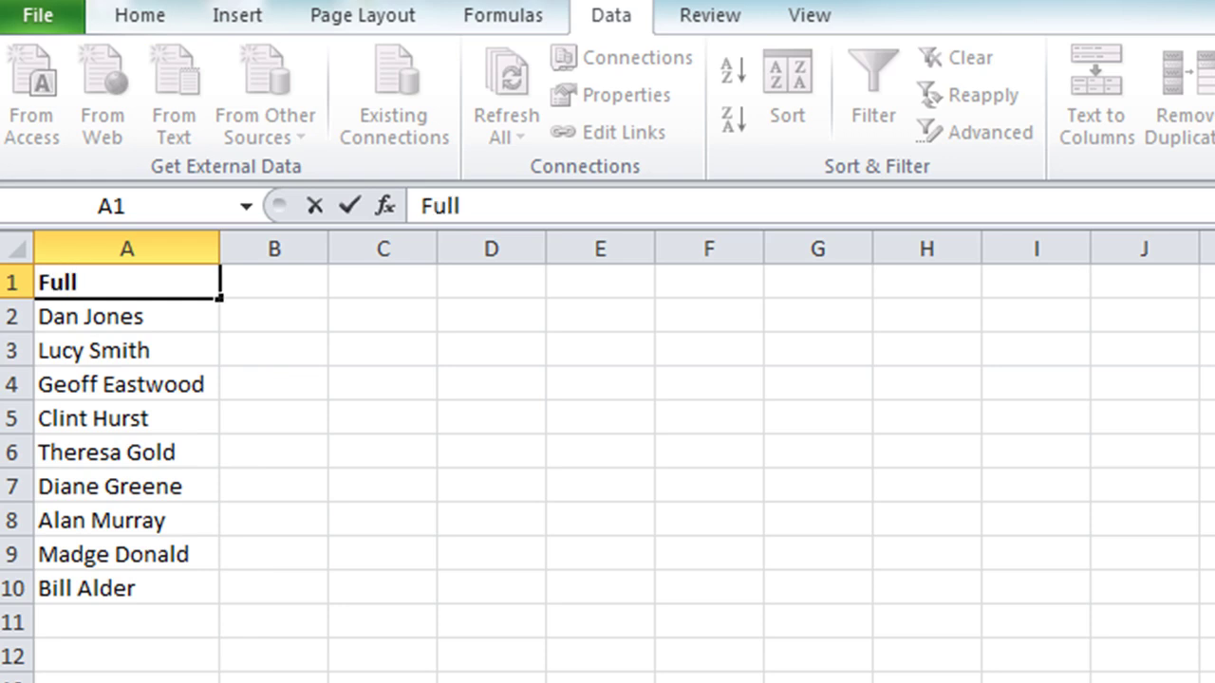
pyautogui.write(' Name')
pyautogui.press('Tab')
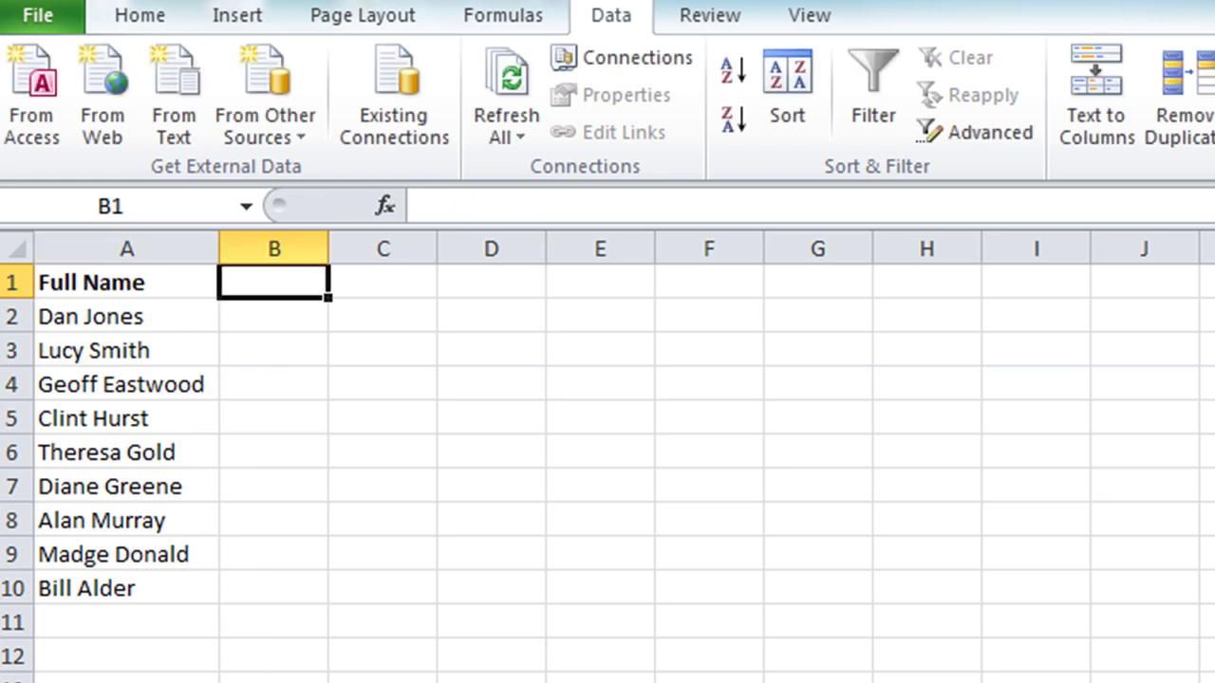
pyautogui.write('1st')
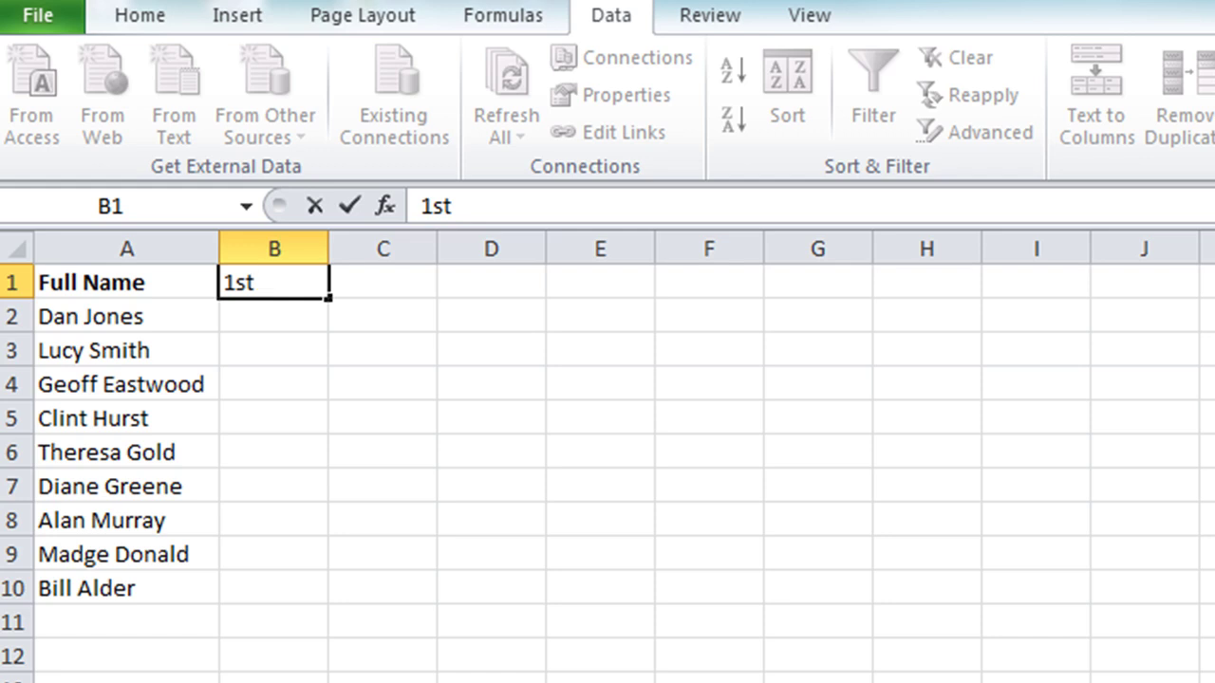
pyautogui.write(' Name')
pyautogui.press('Tab')
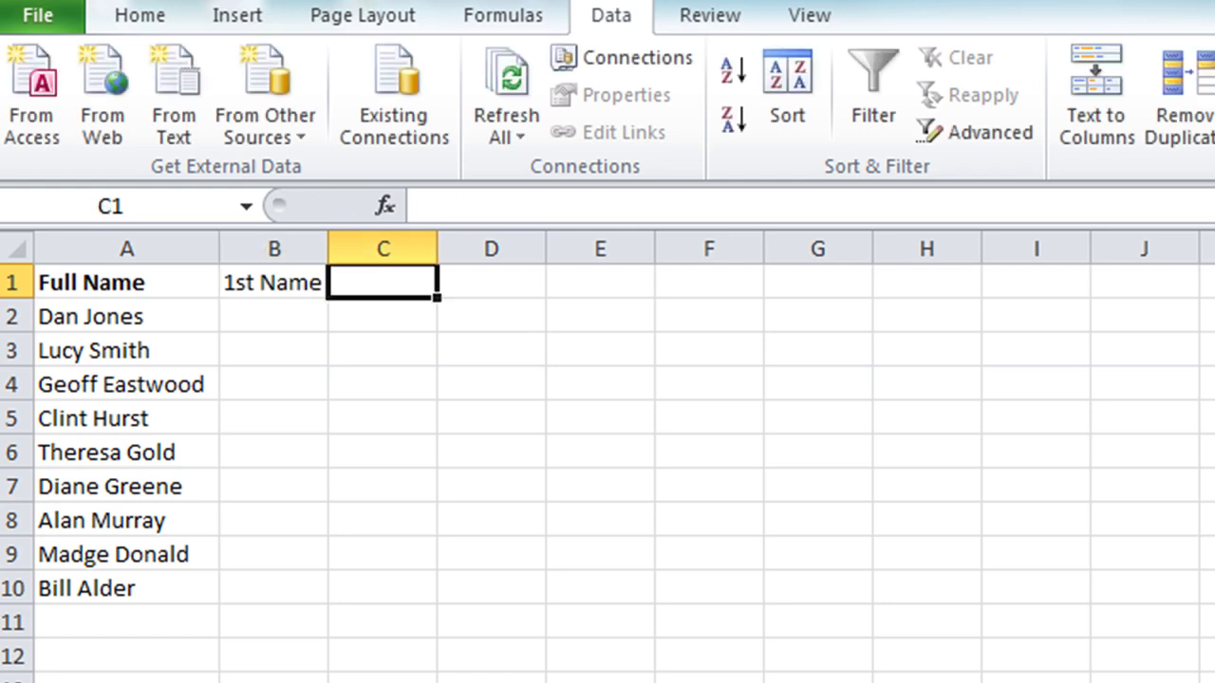
pyautogui.write('Last ')
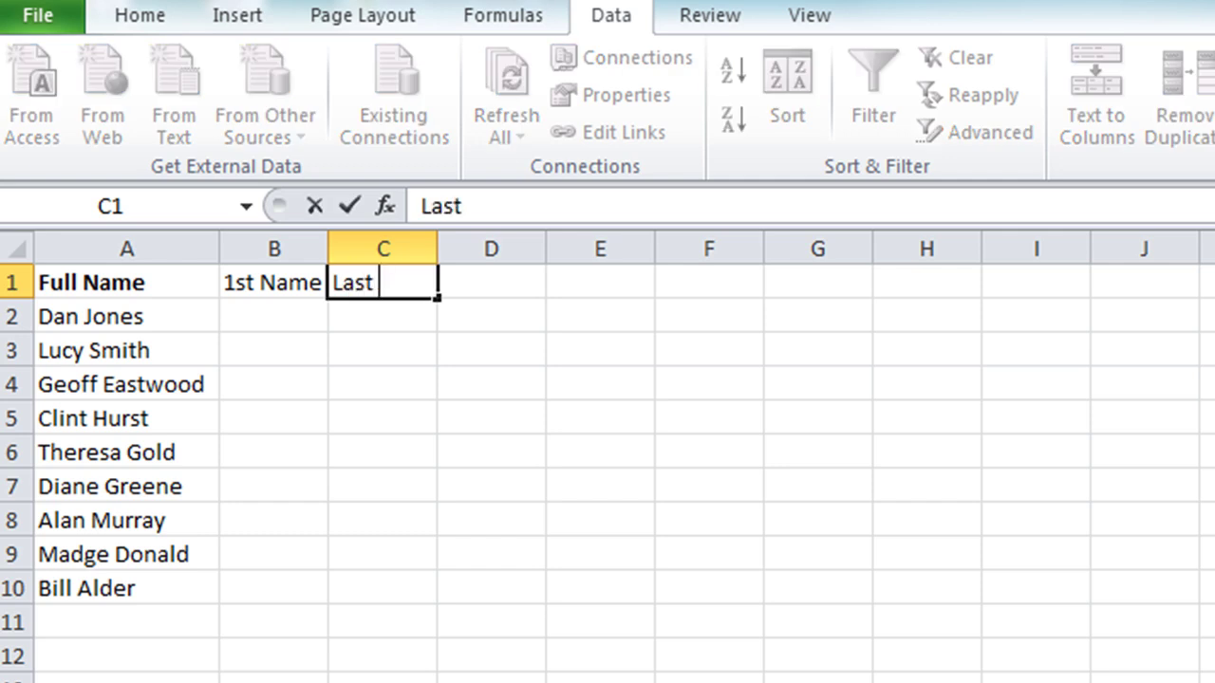
pyautogui.write('Name')
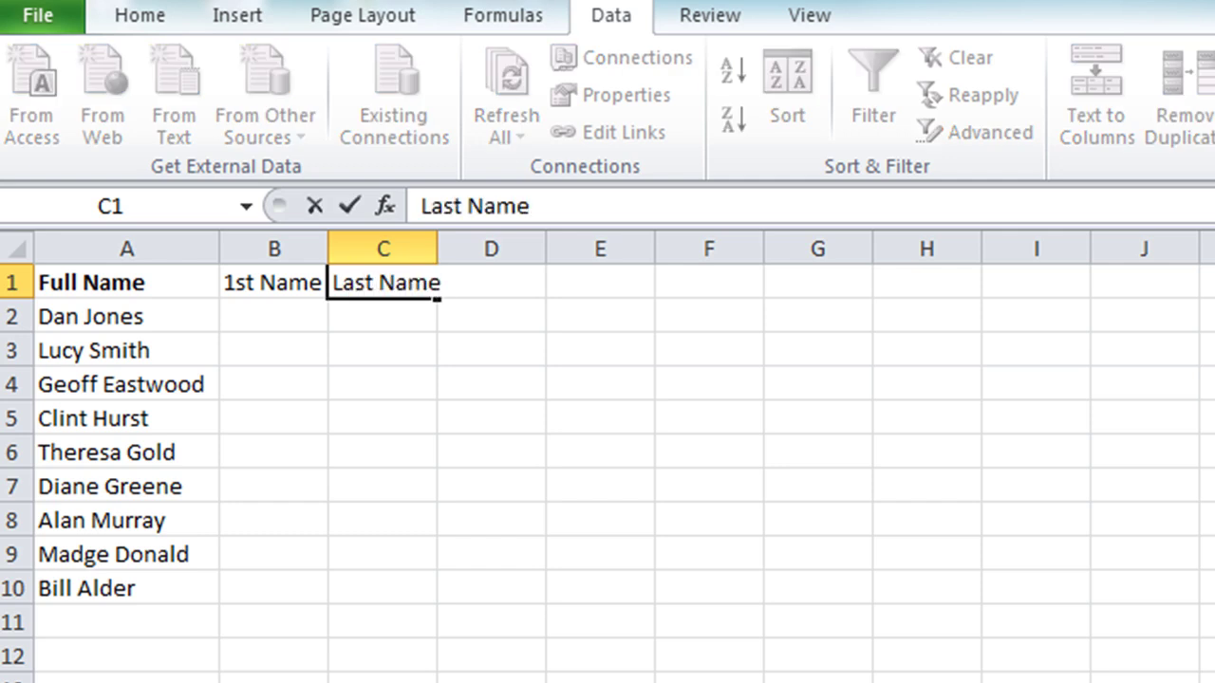
pyautogui.press('Return')
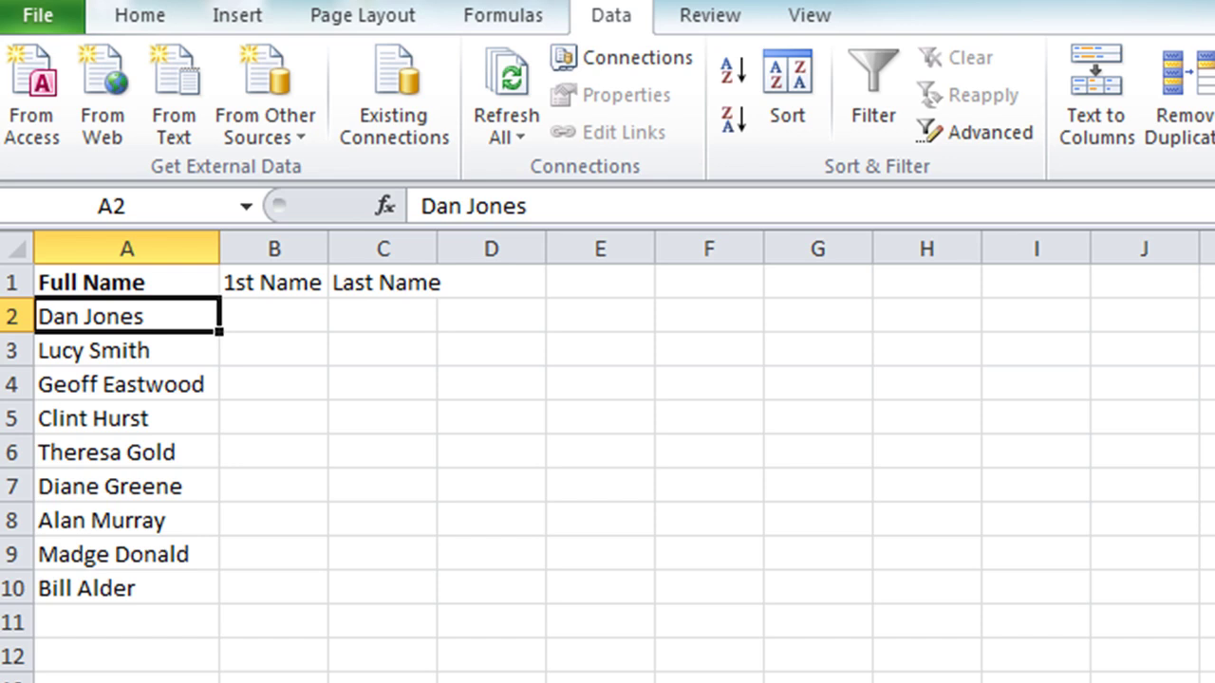
# Copy the nine full names from A2:A10 into B2:B10 by Ctrl-dragging the selection.
pyautogui.moveTo(128, 312)
pyautogui.mouseDown()
pyautogui.moveTo(163, 486)
pyautogui.moveTo(163, 587)
pyautogui.mouseUp()
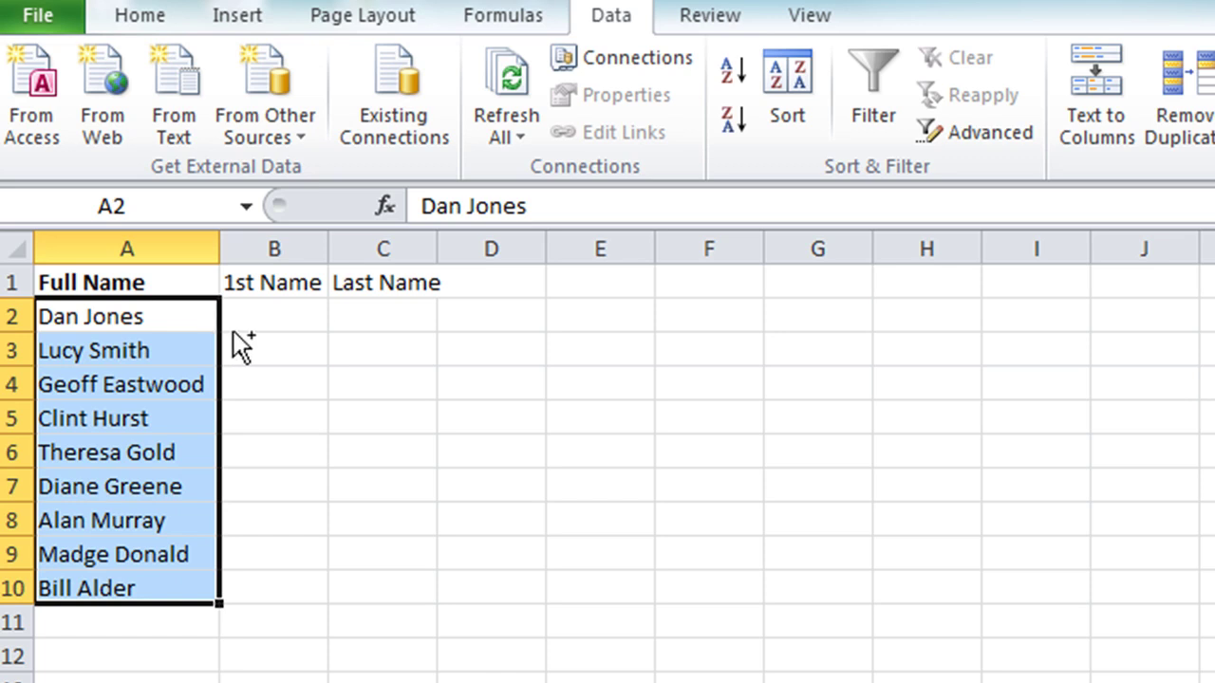
pyautogui.moveTo(229, 346)
pyautogui.mouseDown()
pyautogui.moveTo(248, 346)
pyautogui.moveTo(242, 328)
pyautogui.mouseUp()
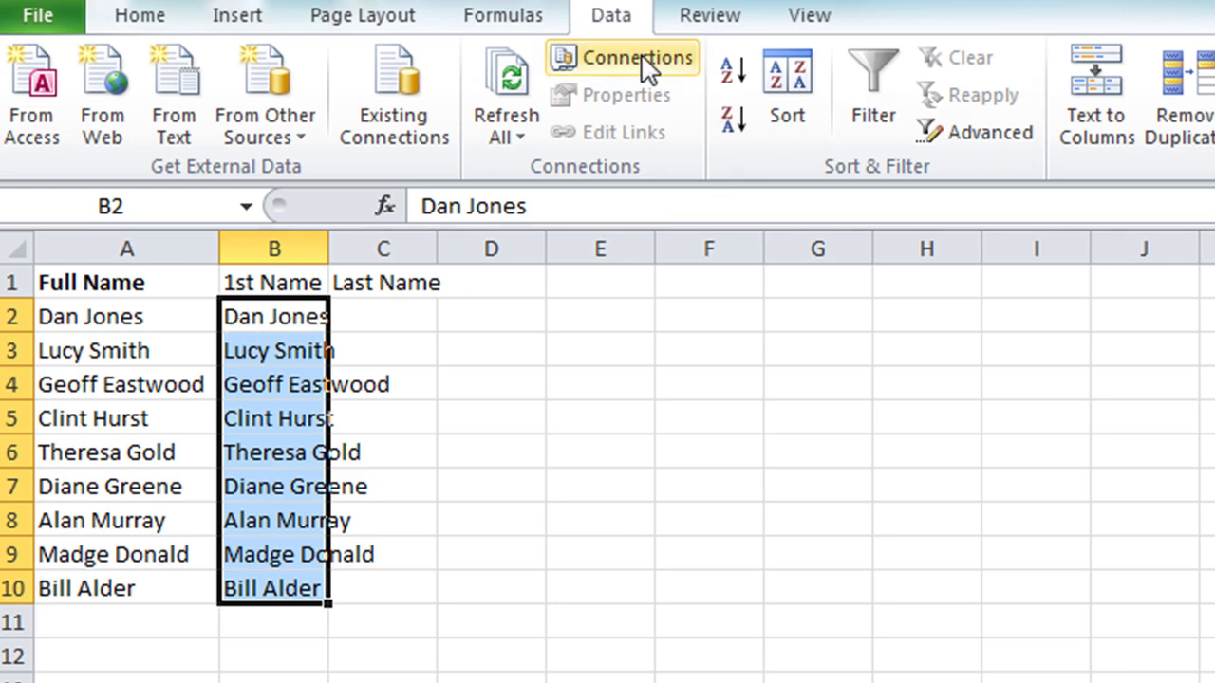
# Split B2:B10 on spaces with Text to Columns, giving first names in B and surnames in C.
pyautogui.click(1083, 114)
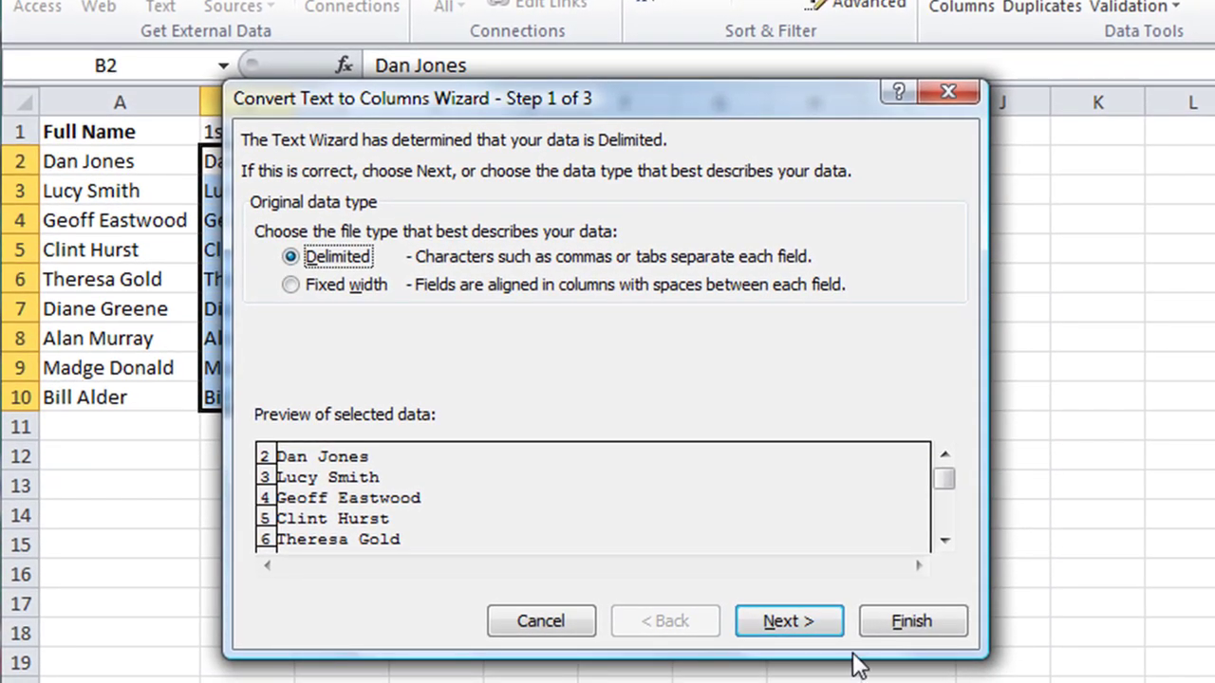
pyautogui.click(803, 628)
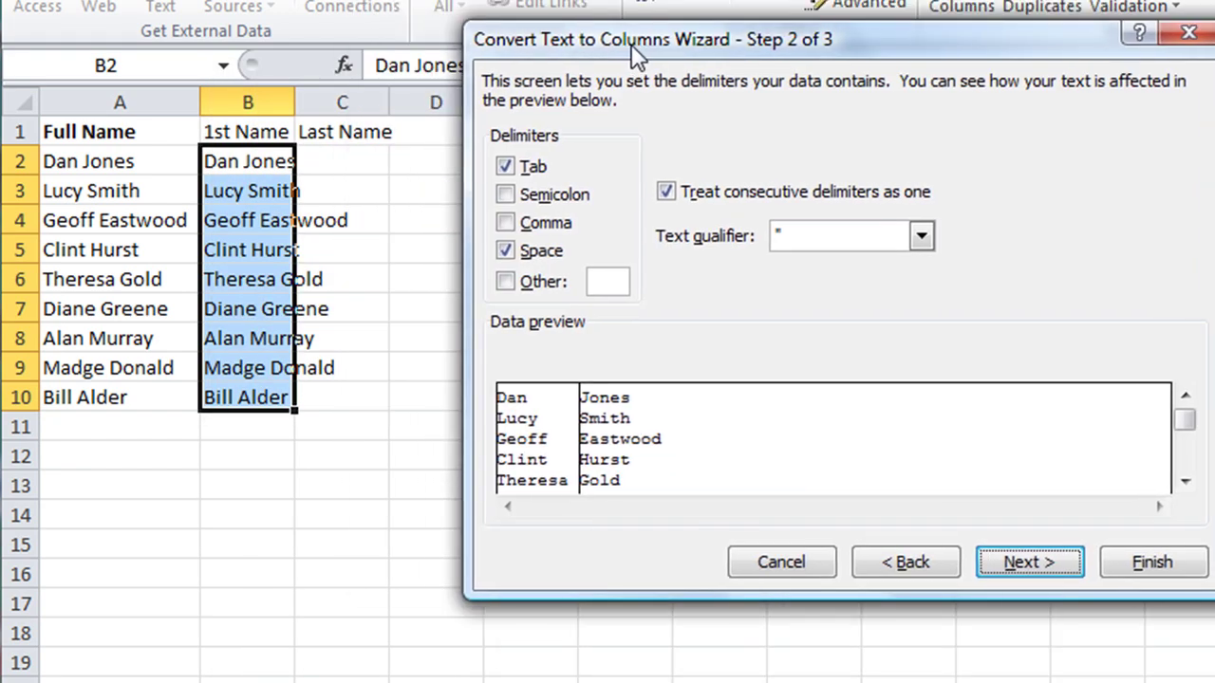
pyautogui.moveTo(387, 103); pyautogui.dragTo(635, 46)
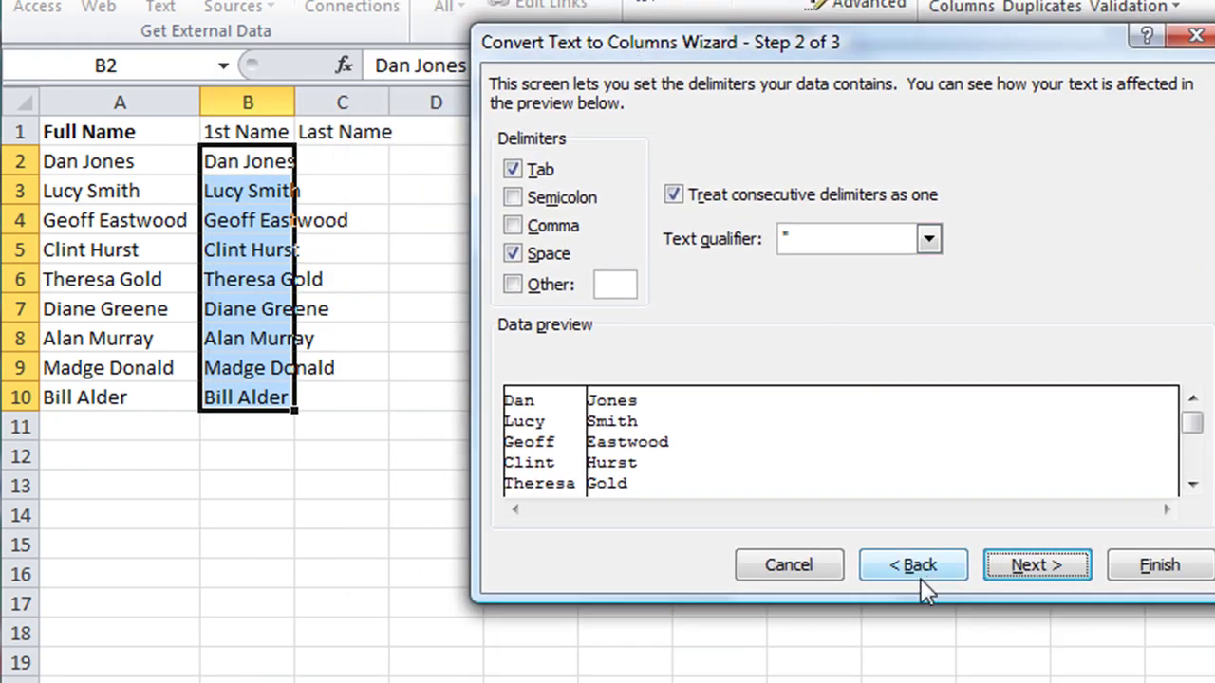
pyautogui.click(1159, 565)
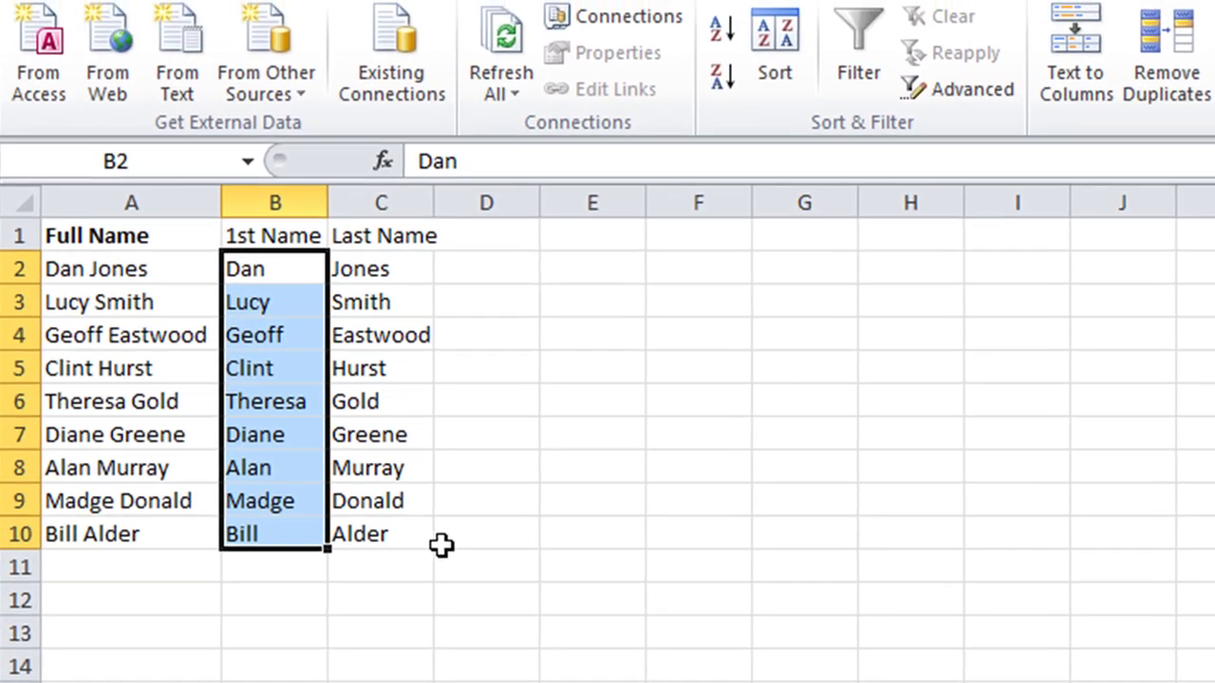
pyautogui.click(432, 398)
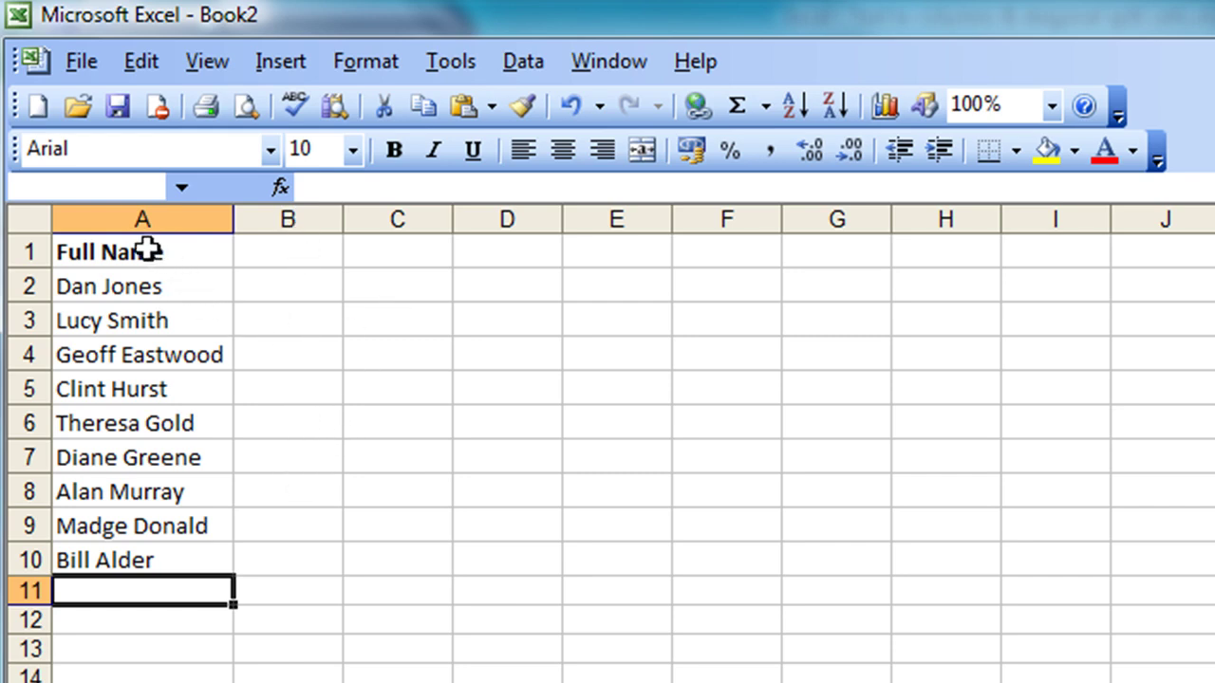
# In Excel 2003, split A2:A10 on spaces via Data > Text to Columns into columns A and B.
pyautogui.moveTo(141, 286); pyautogui.dragTo(140, 562)
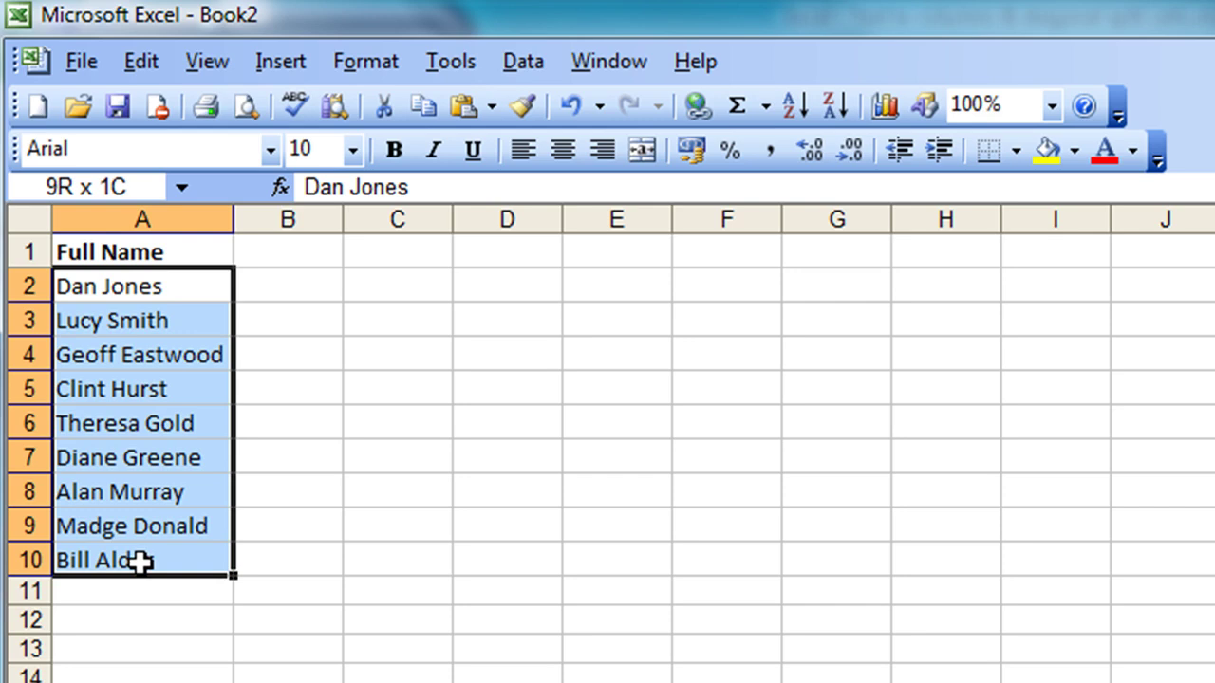
pyautogui.click(522, 63)
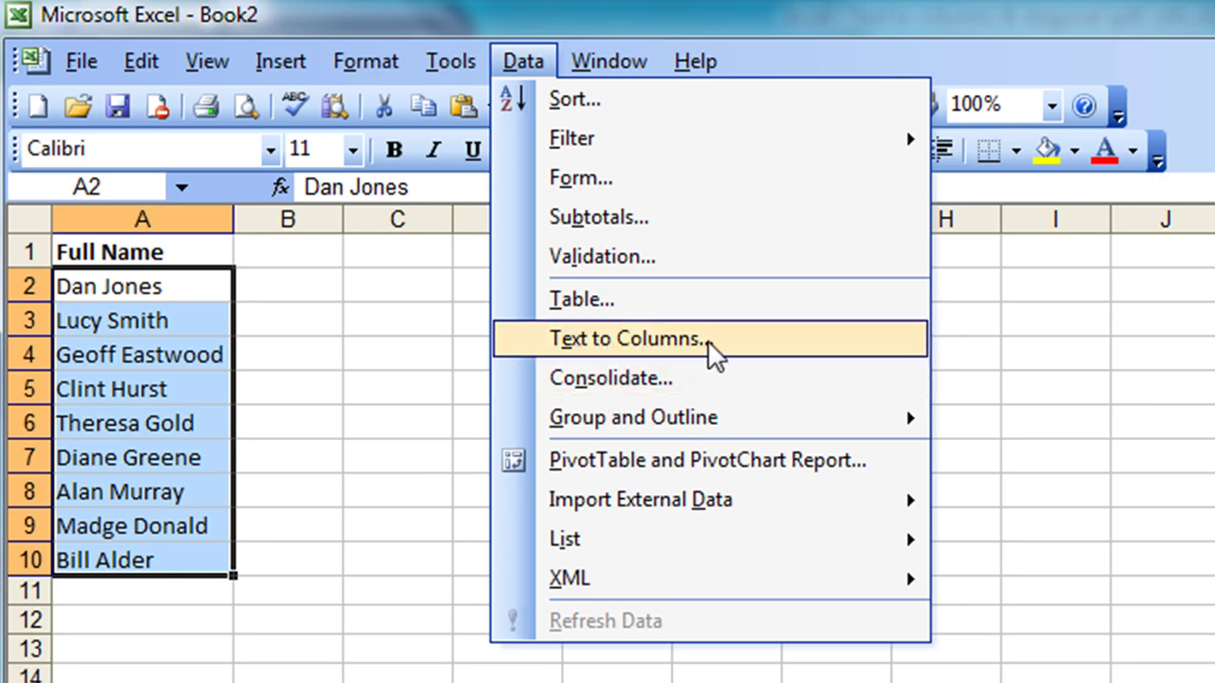
pyautogui.click(653, 343)
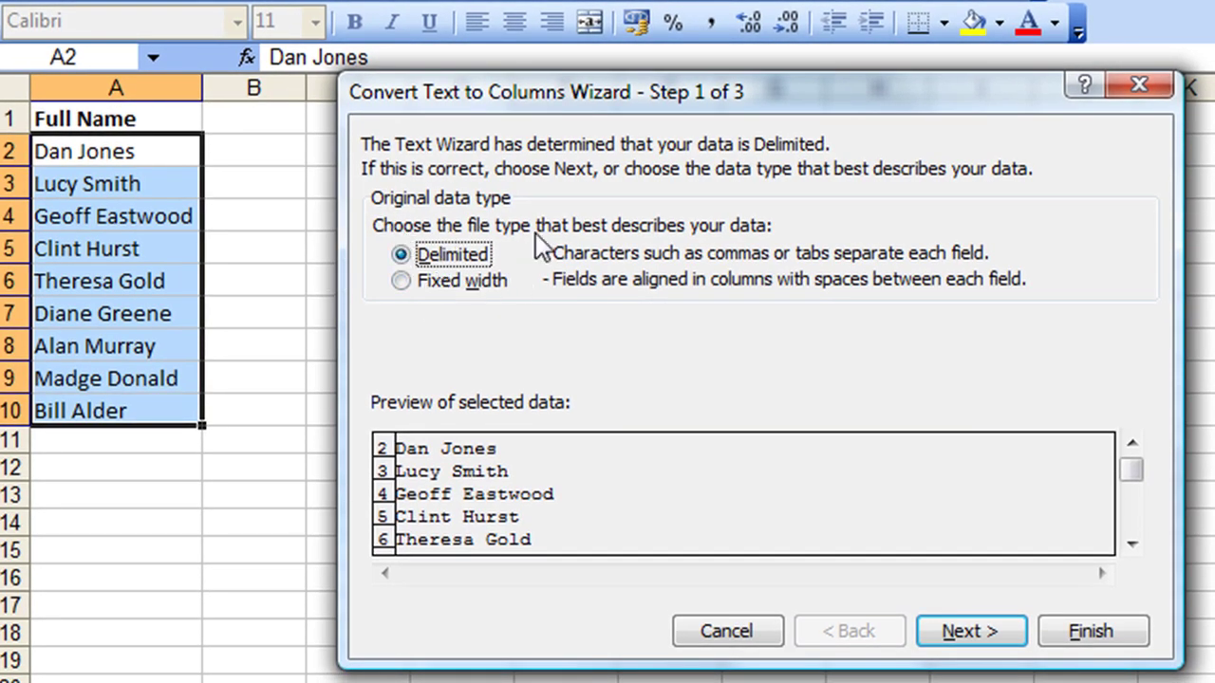
pyautogui.click(981, 628)
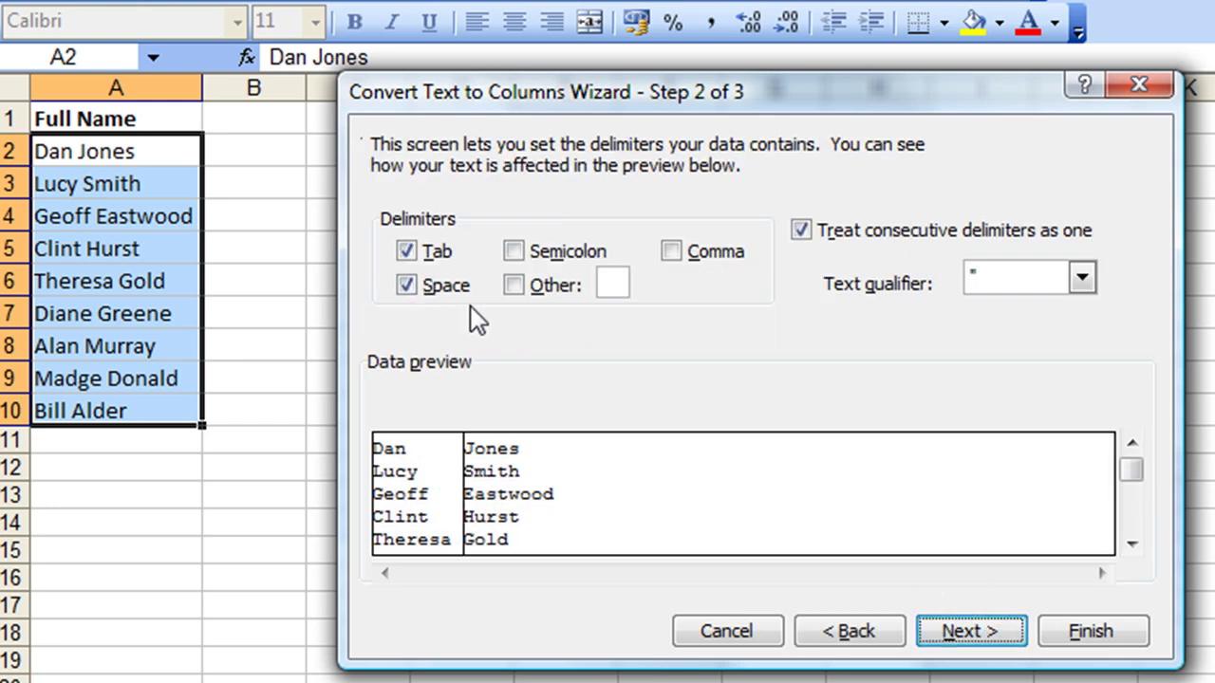
pyautogui.click(1092, 633)
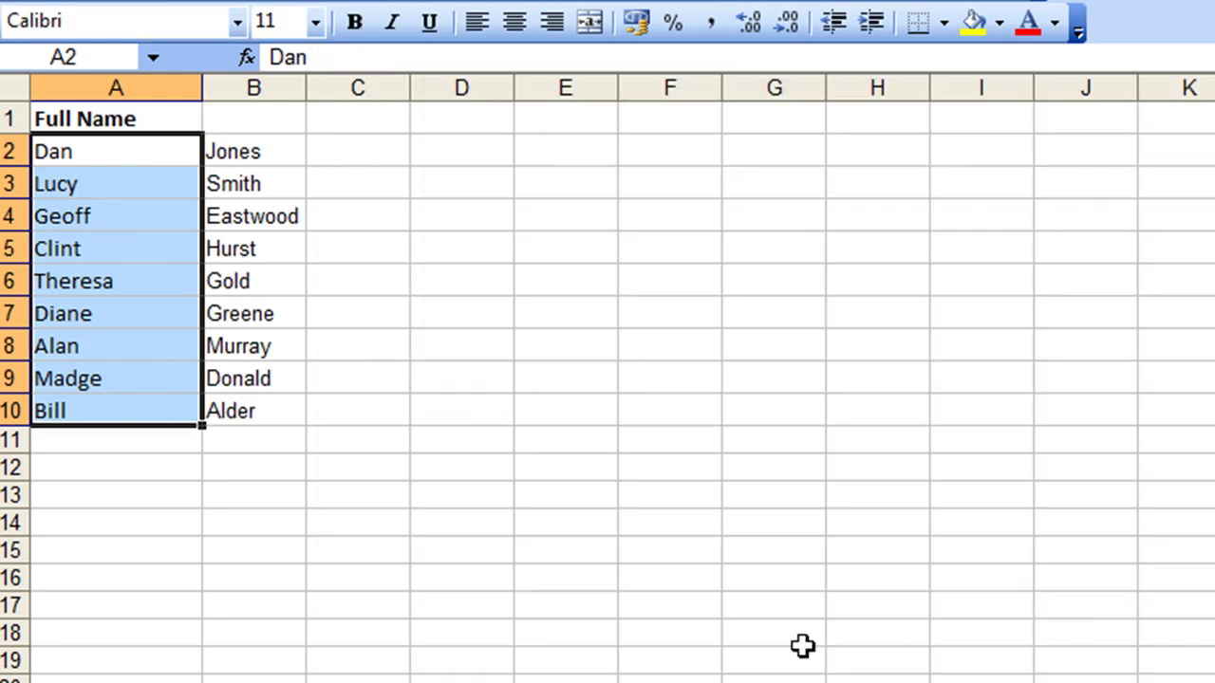
pyautogui.click(320, 437)
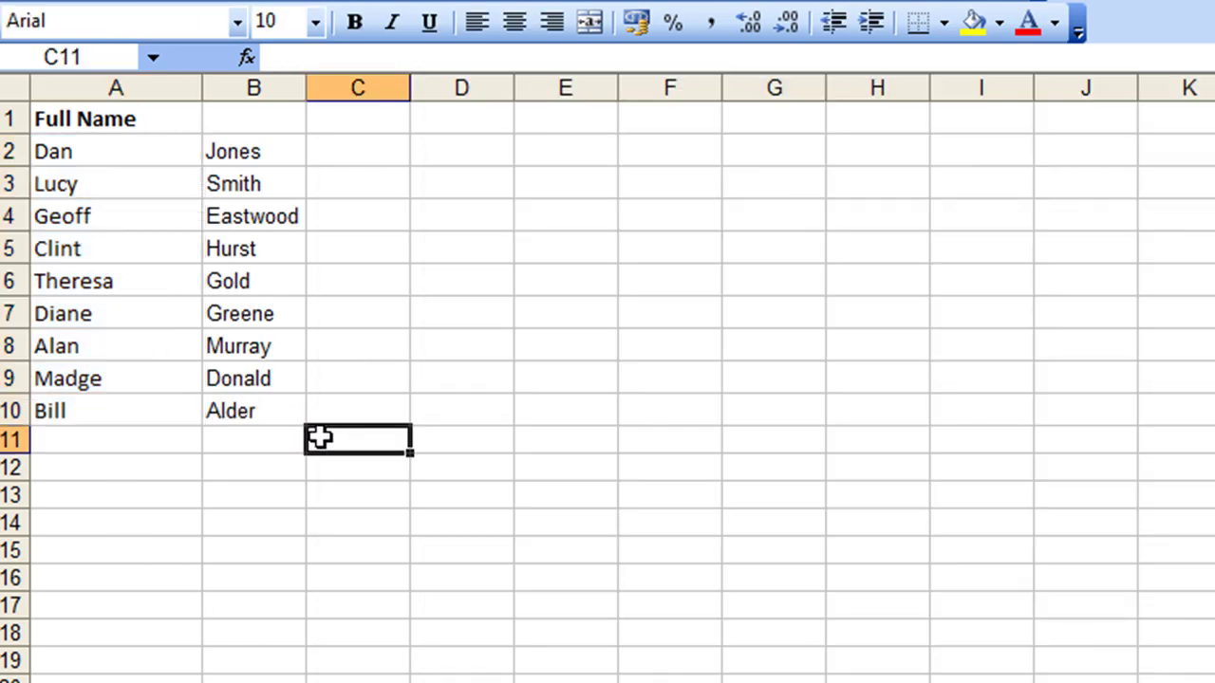